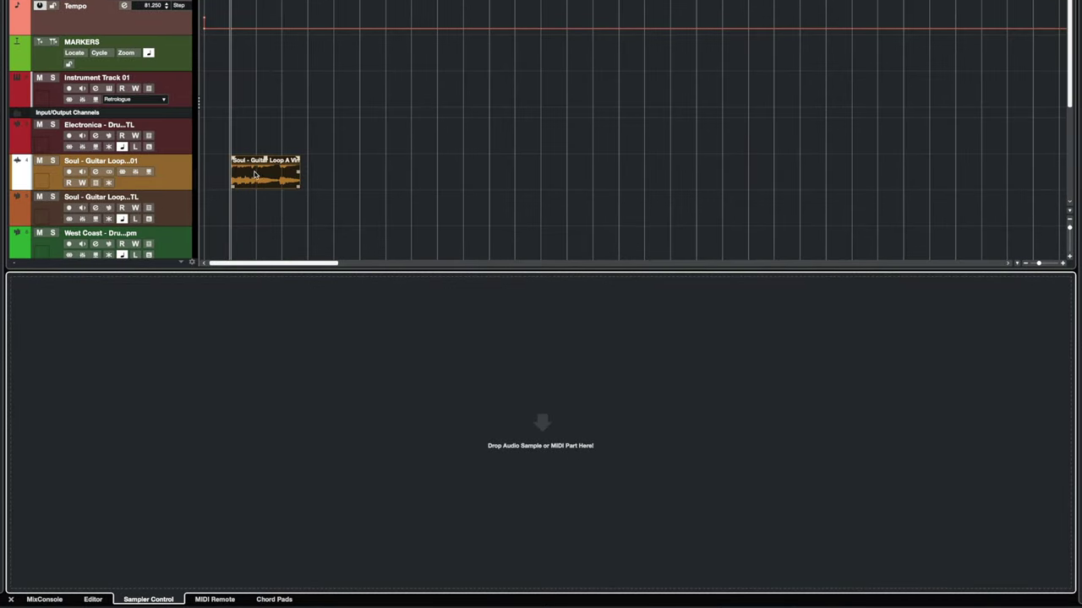
Step: Load the Soul guitar loop into the Sampler Control, playing in Spectral HD with root key C3
{"action": "left_click_drag", "start_coordinate": [255, 173], "coordinate": [496, 461]}
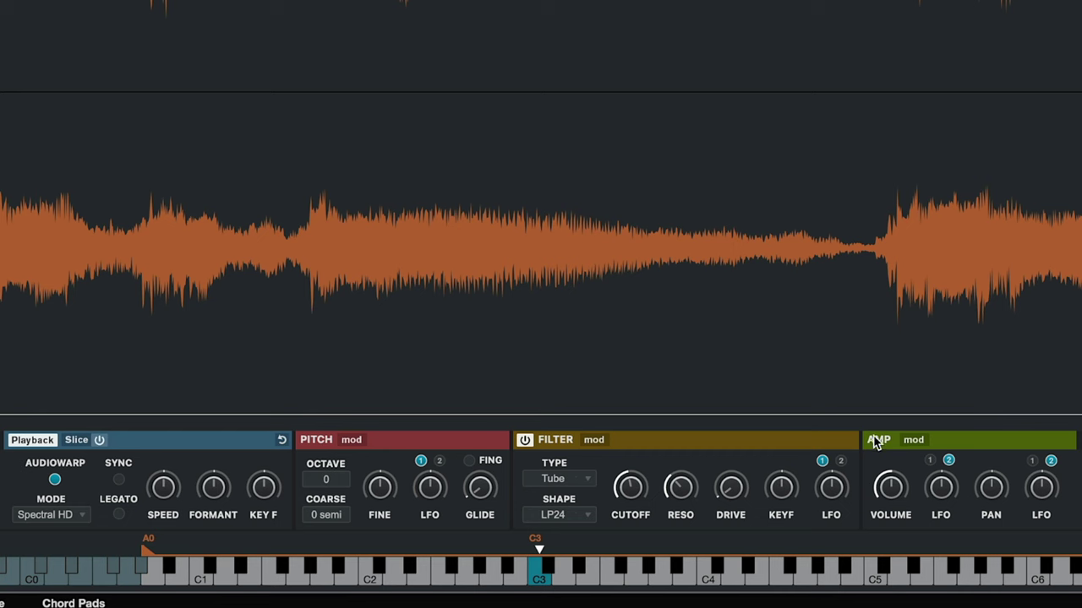
Step: View the amp envelope, then switch to the filter envelope's 1/16 shaper pattern
{"action": "left_click", "coordinate": [913, 440]}
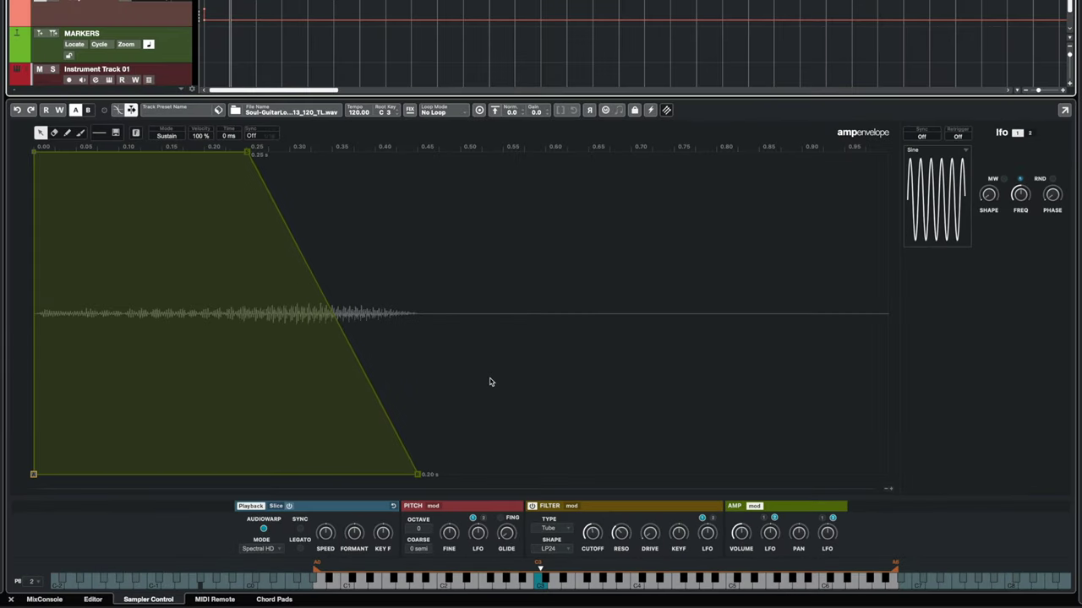
{"action": "left_click", "coordinate": [571, 506]}
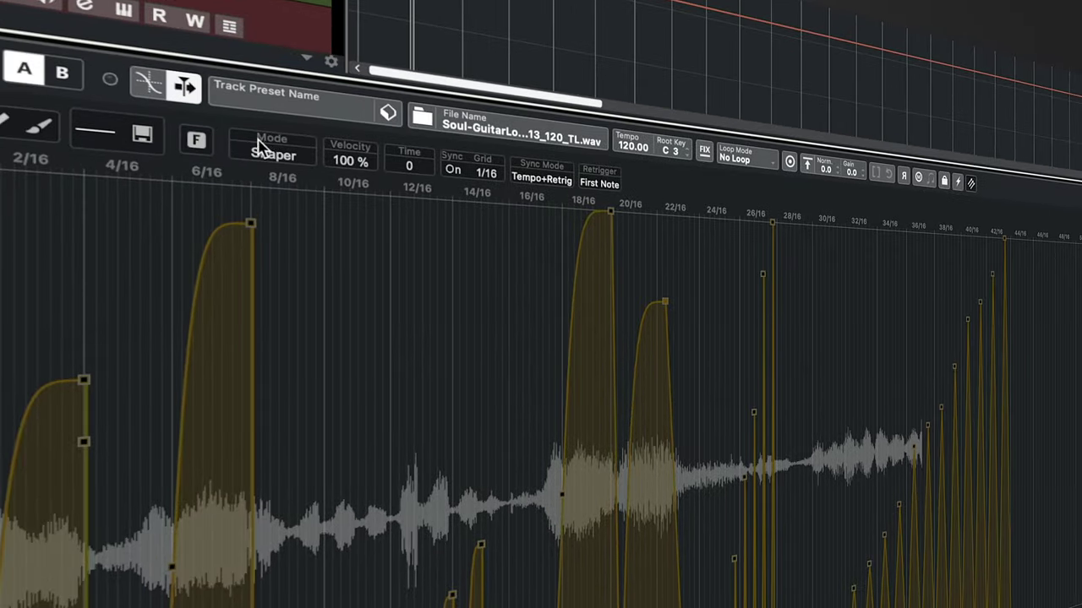
{"action": "left_click", "coordinate": [268, 154]}
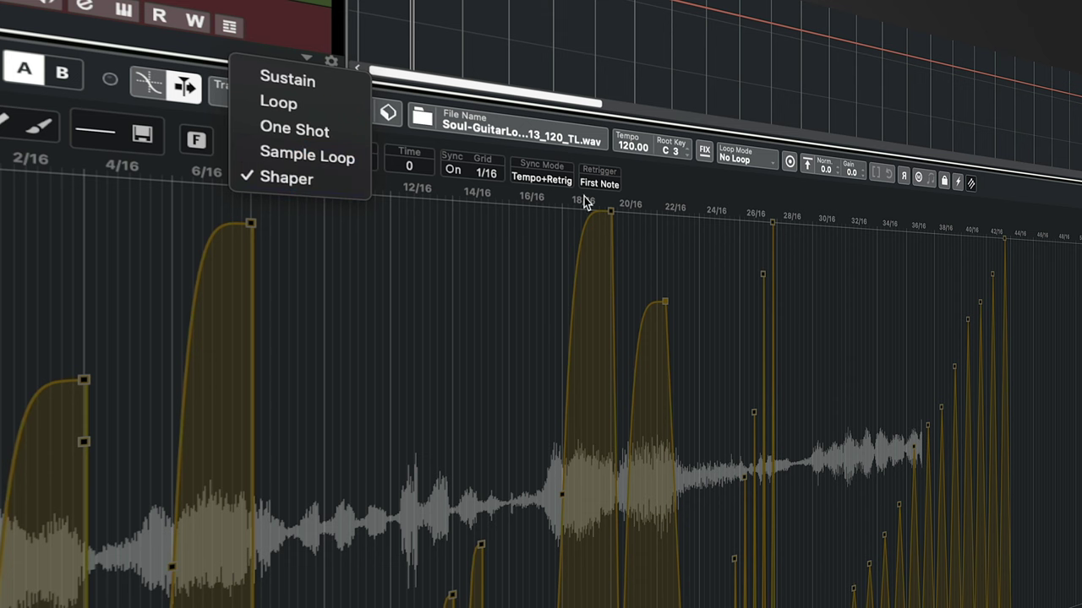
Step: Keep the filter envelope on Shaper mode and apply a rounded S-shaped factory curve
{"action": "left_click", "coordinate": [644, 191]}
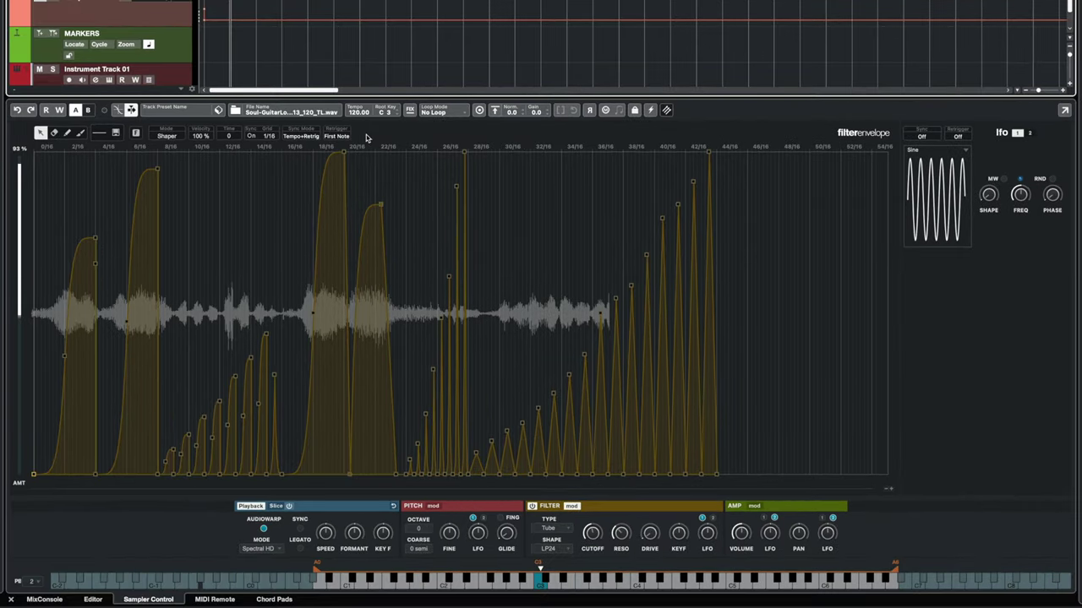
{"action": "left_click", "coordinate": [98, 132]}
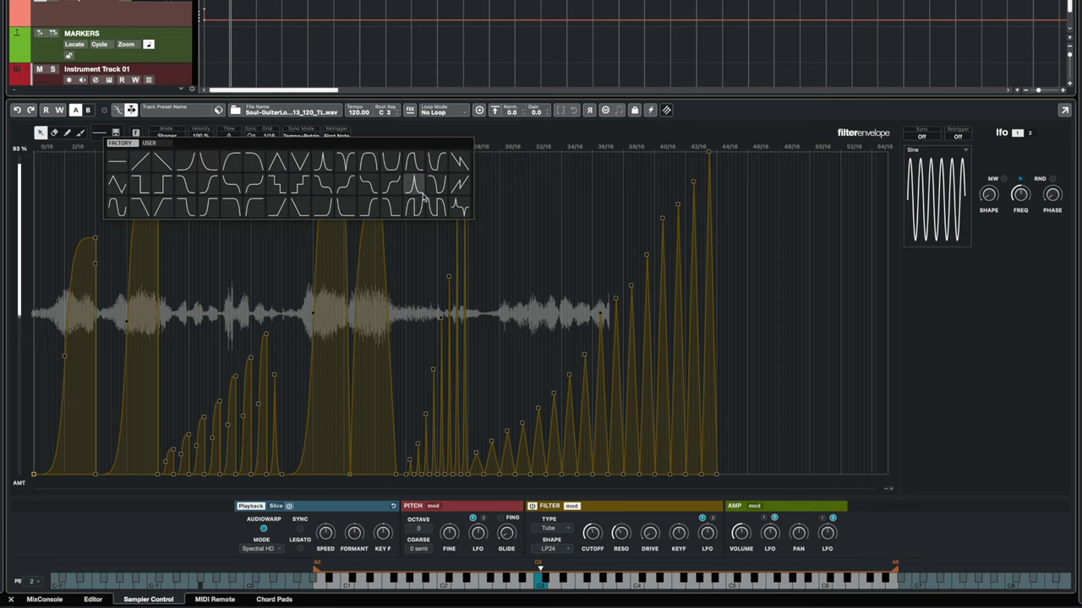
{"action": "left_click", "coordinate": [387, 184]}
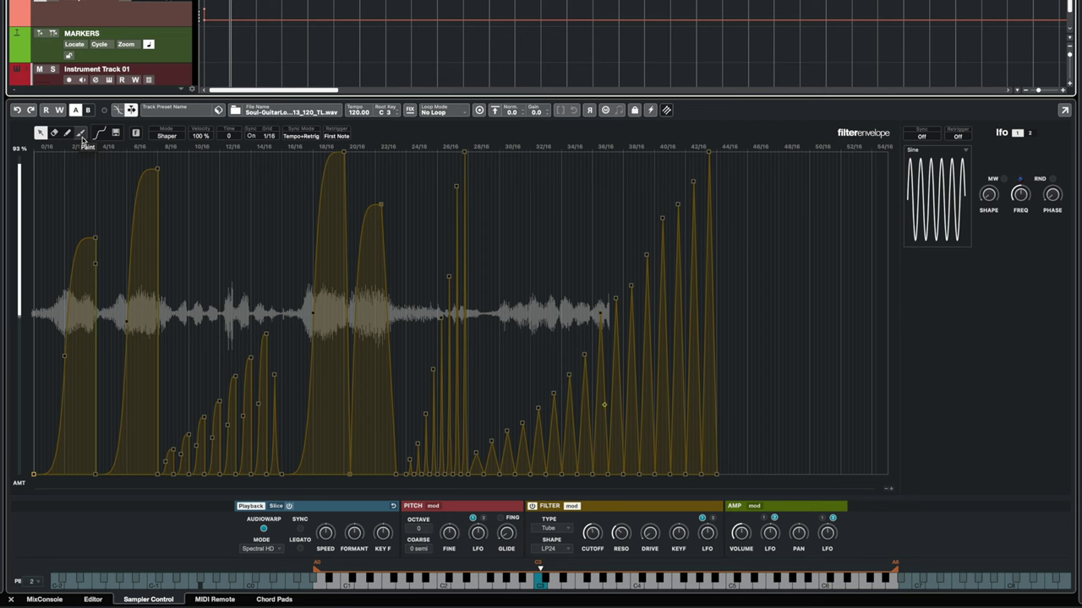
{"action": "left_click", "coordinate": [433, 506]}
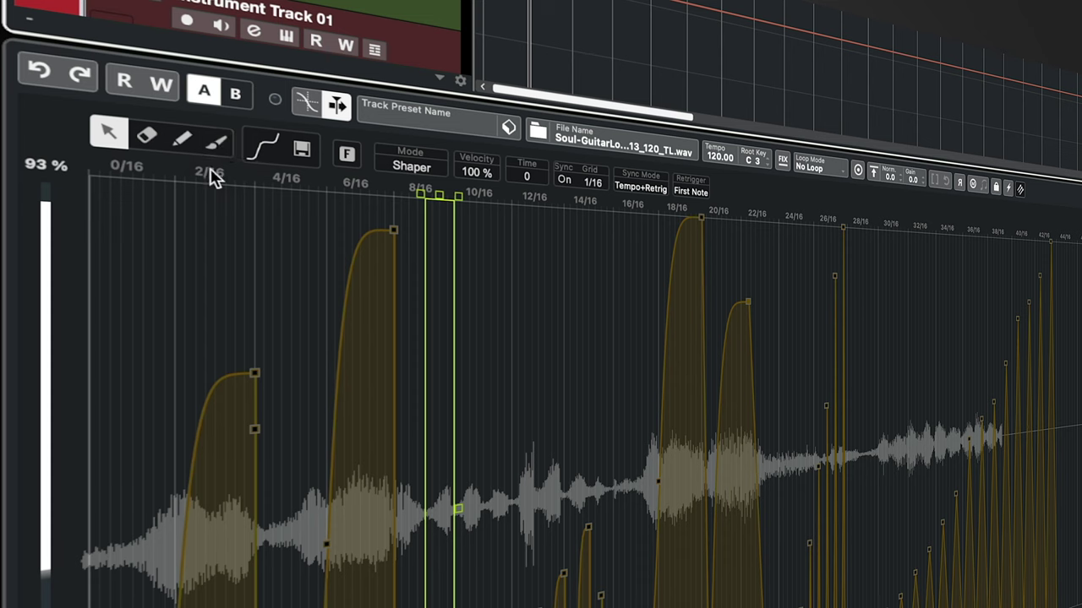
Step: Select the Paint tool with the factory spike curve and set the shaper grid to 1/4
{"action": "left_click", "coordinate": [219, 144]}
{"action": "left_click", "coordinate": [263, 150]}
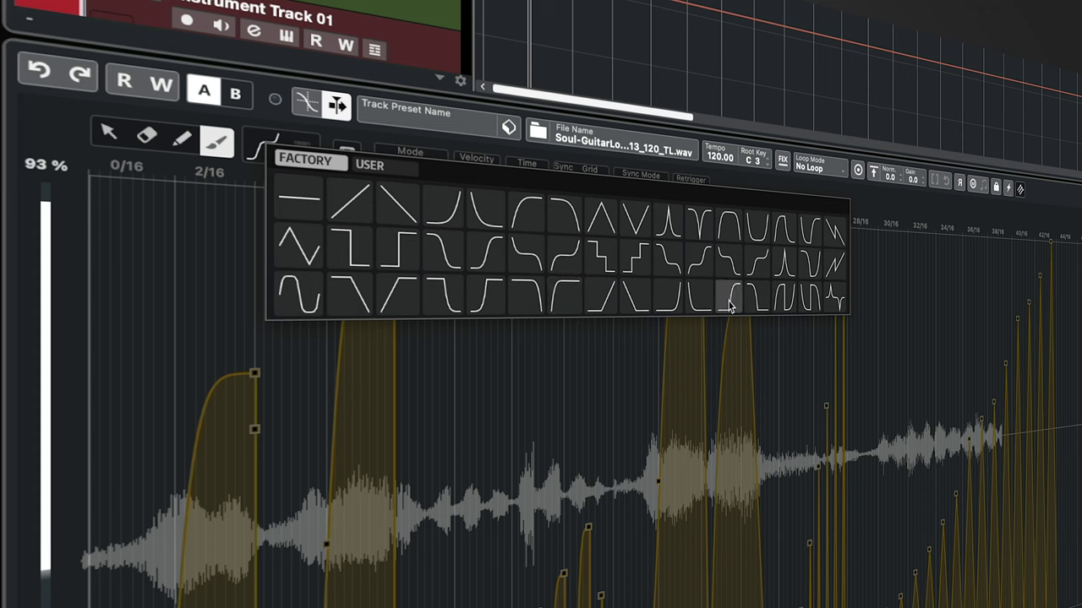
{"action": "left_click", "coordinate": [827, 301]}
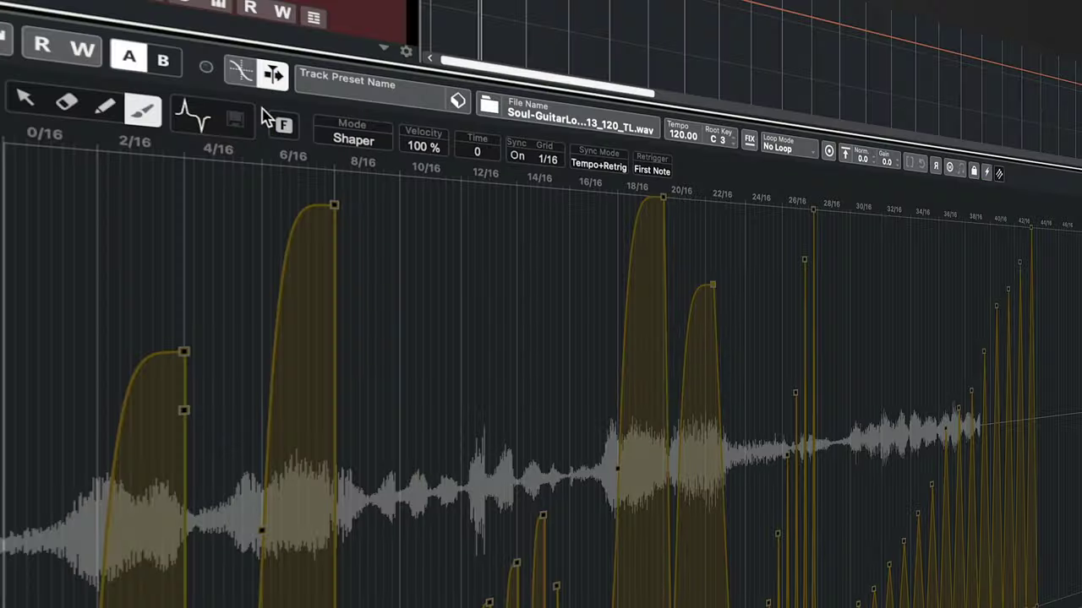
{"action": "left_click", "coordinate": [549, 161]}
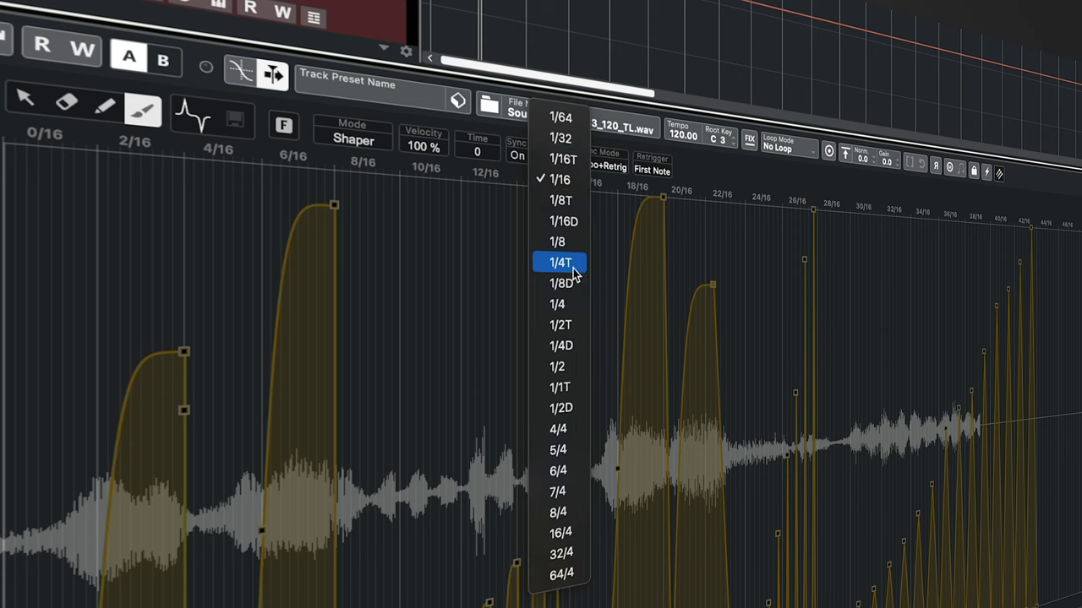
{"action": "left_click", "coordinate": [580, 311]}
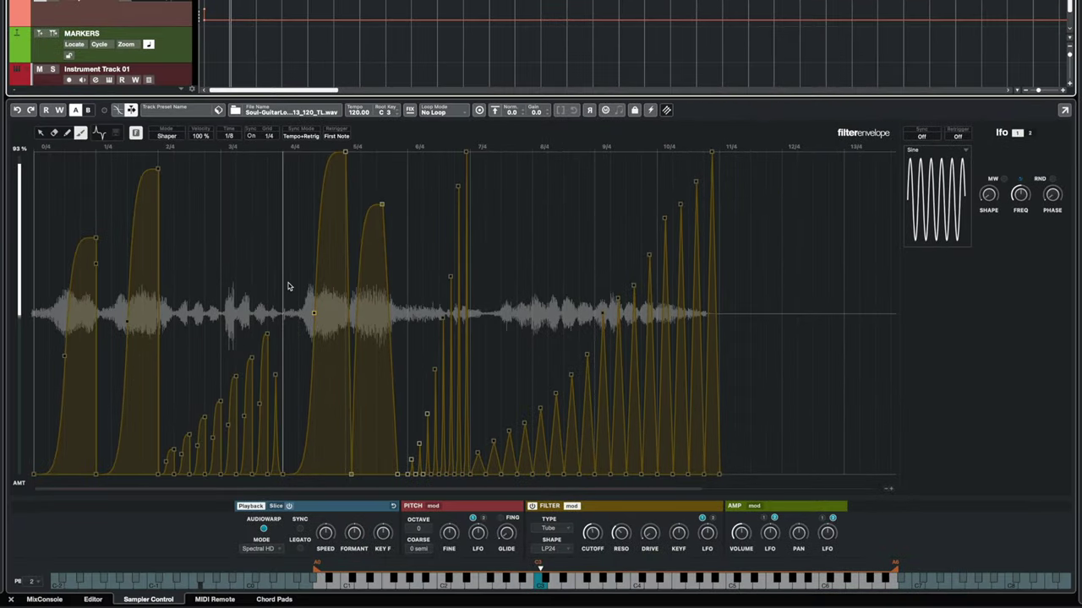
Step: Paint spike shapes over the 4/4 to 6/4 span of the 1/4-grid filter envelope
{"action": "left_click_drag", "start_coordinate": [285, 286], "coordinate": [400, 239]}
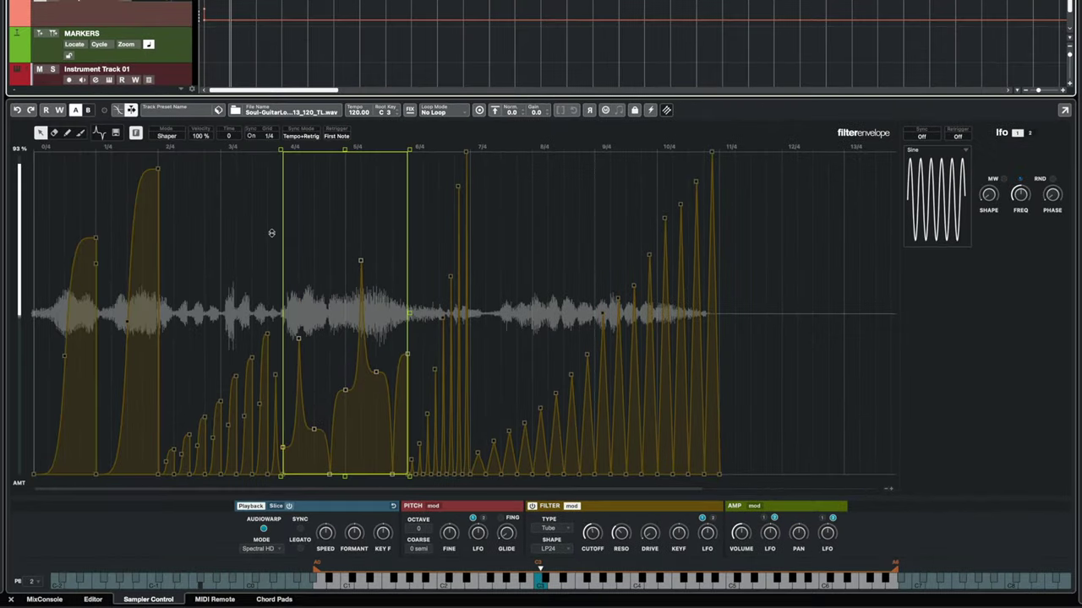
Step: Scale up, tilt, squeeze and re-expand the painted envelope section using the range handles
{"action": "left_click_drag", "start_coordinate": [271, 233], "coordinate": [306, 166]}
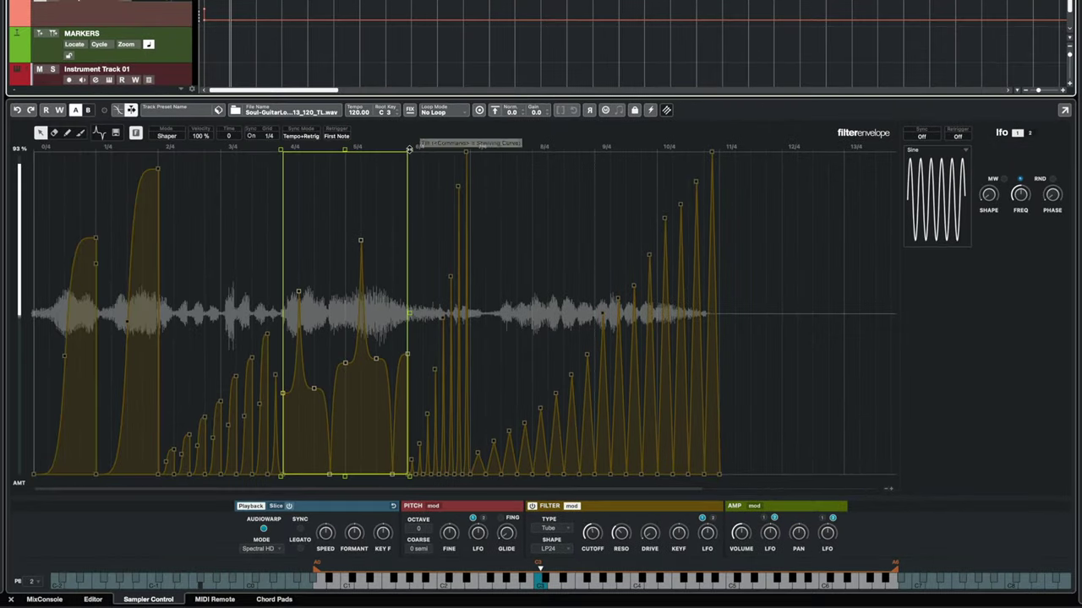
{"action": "left_click_drag", "start_coordinate": [409, 148], "coordinate": [405, 338]}
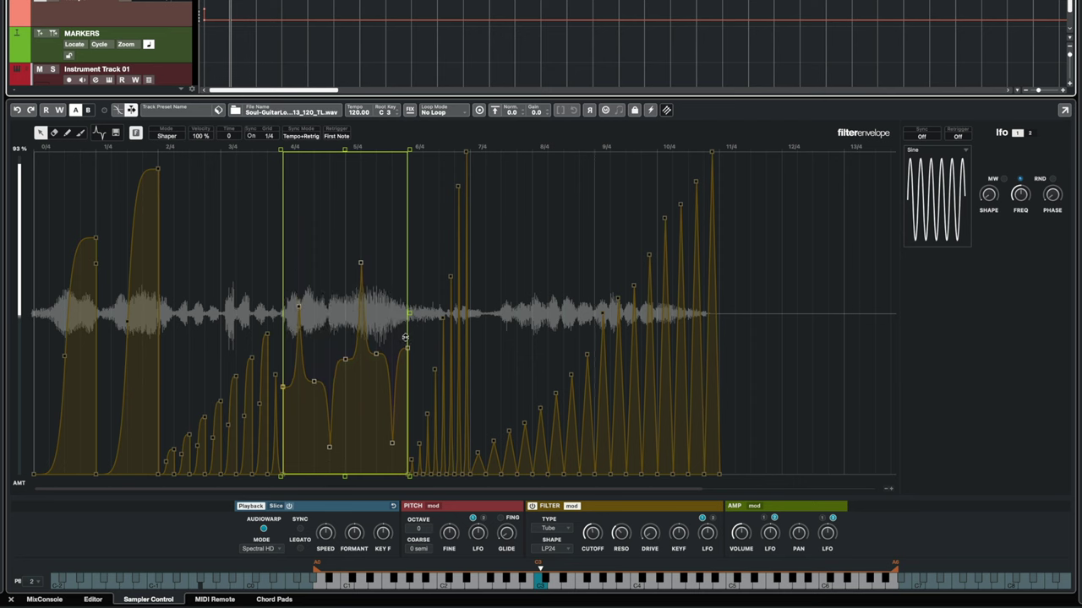
{"action": "left_click_drag", "start_coordinate": [343, 478], "coordinate": [281, 461]}
{"action": "left_click_drag", "start_coordinate": [478, 486], "coordinate": [590, 167]}
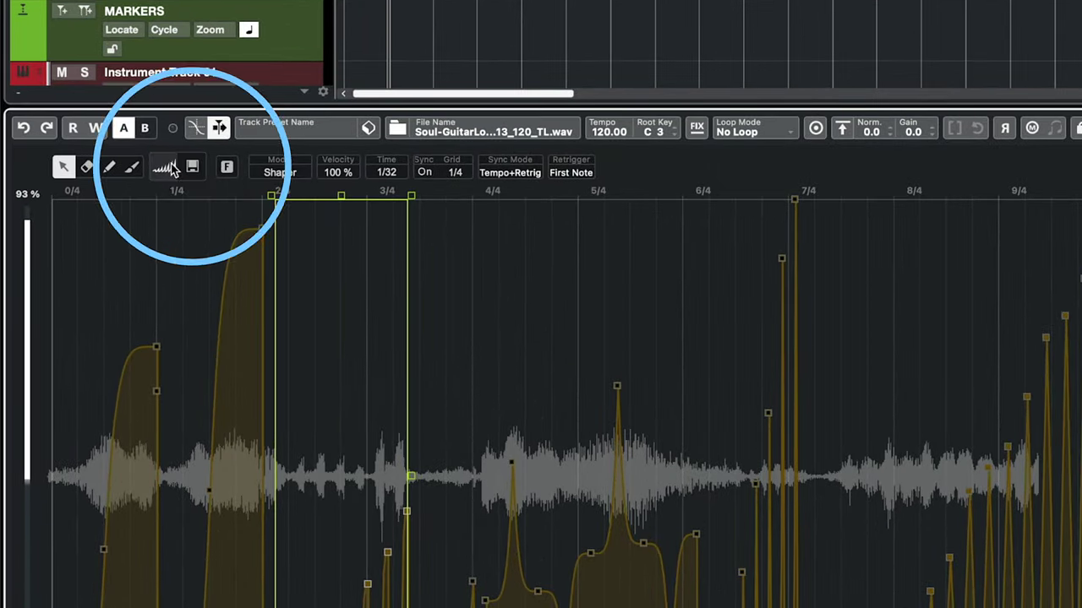
Step: Check the USER envelope shapes, then step through the pitch, filter and amp envelope editors
{"action": "left_click", "coordinate": [166, 168]}
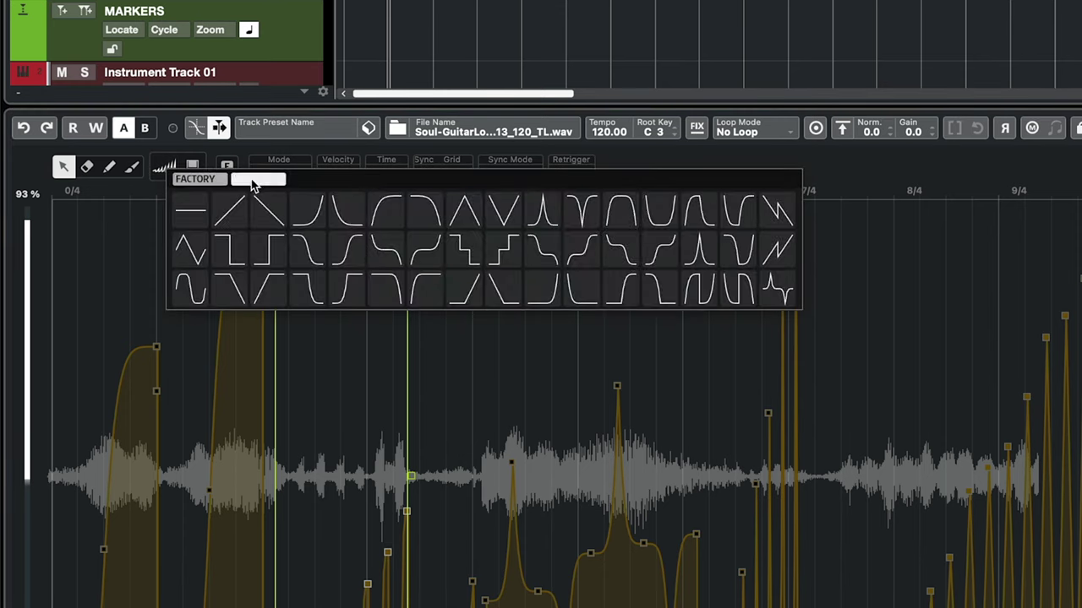
{"action": "left_click", "coordinate": [243, 179]}
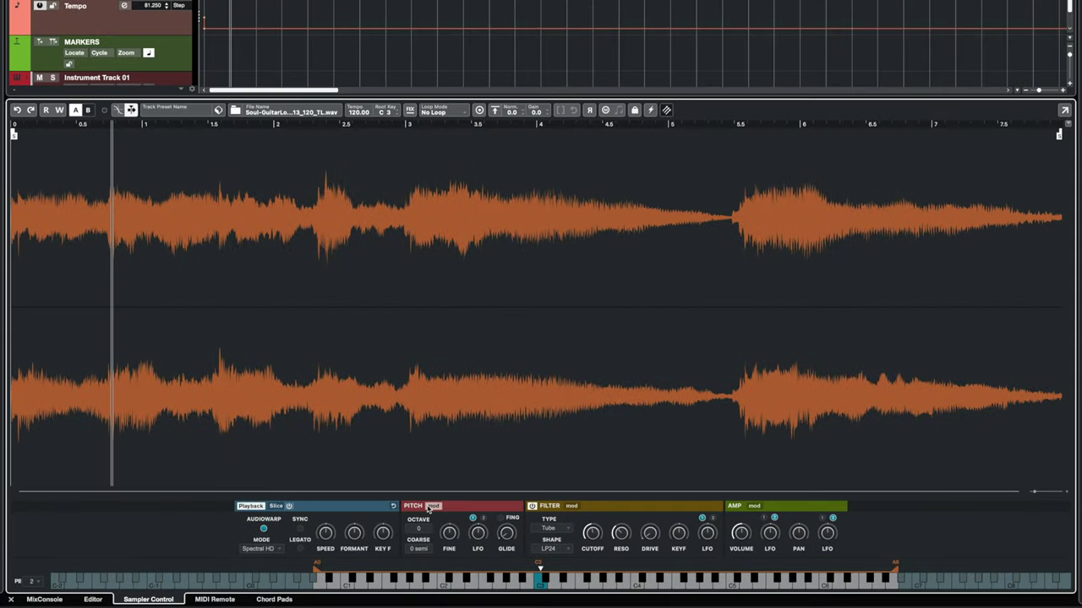
{"action": "left_click", "coordinate": [432, 506]}
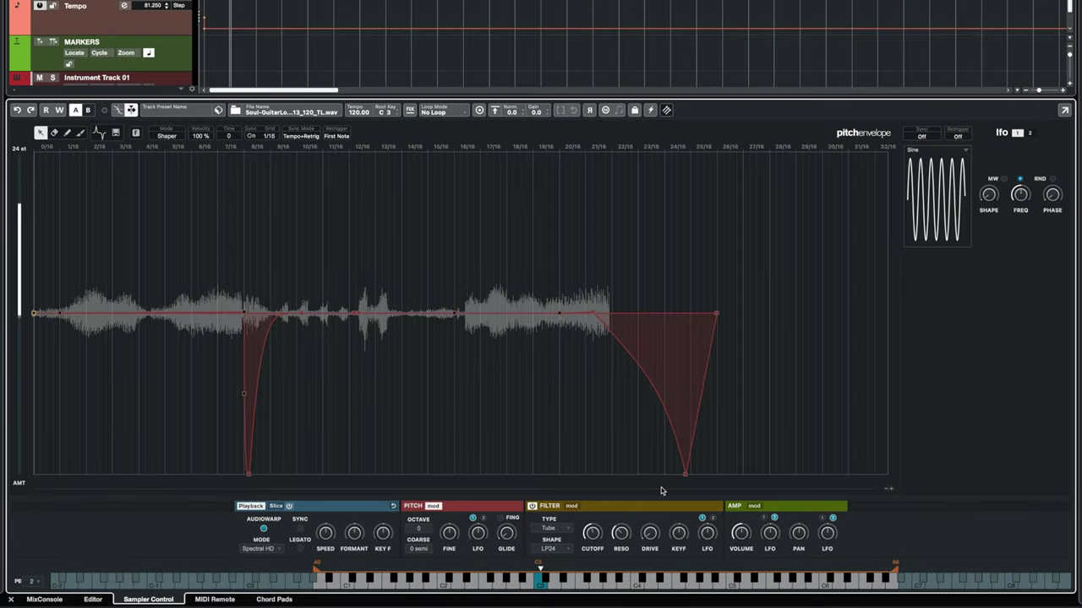
{"action": "left_click", "coordinate": [572, 506]}
{"action": "left_click", "coordinate": [753, 506]}
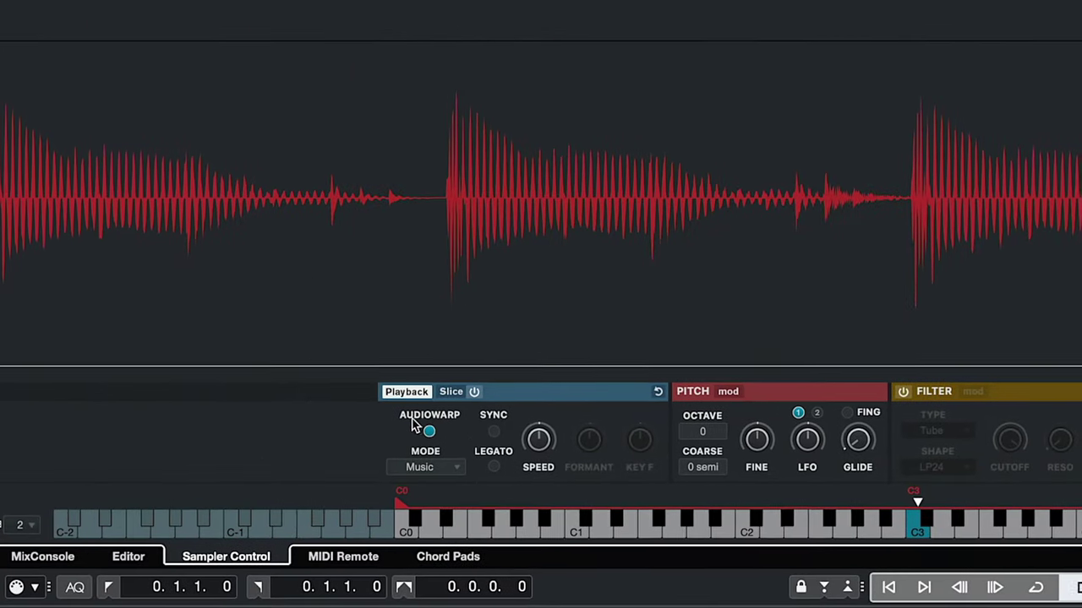
Step: Toggle AudioWarp off and on for the Electronica loop at tempo 157, keeping Music mode
{"action": "left_click", "coordinate": [430, 433]}
{"action": "left_click", "coordinate": [430, 432]}
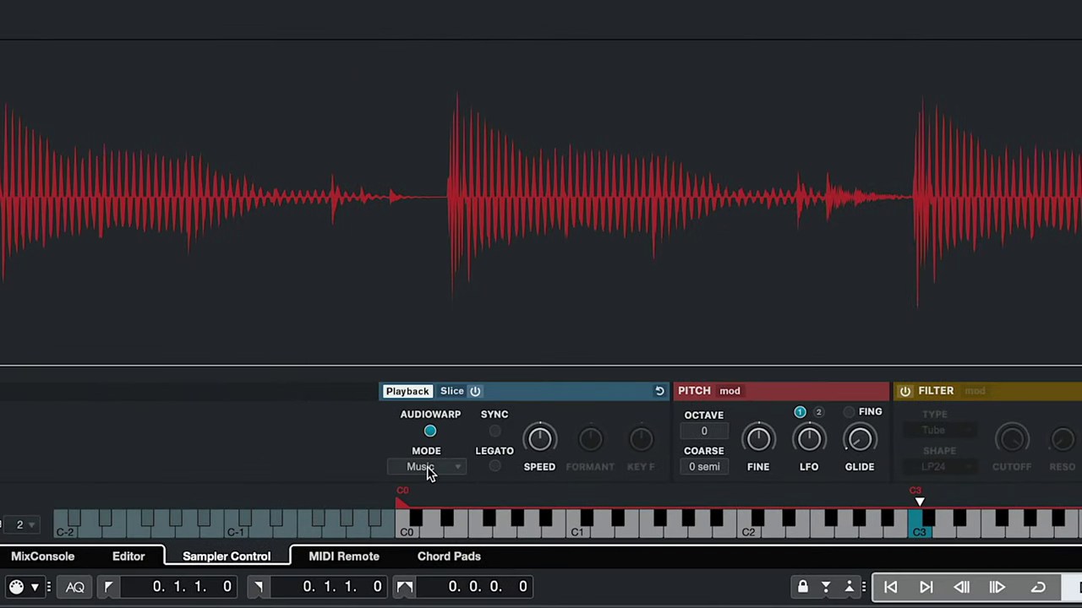
{"action": "left_click", "coordinate": [427, 467]}
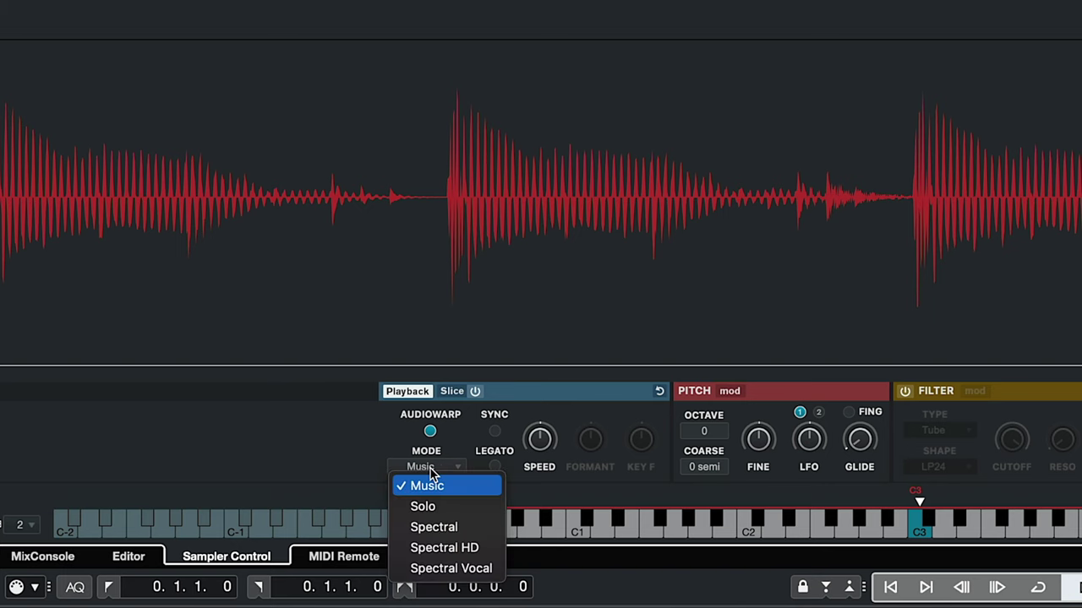
{"action": "left_click", "coordinate": [350, 476]}
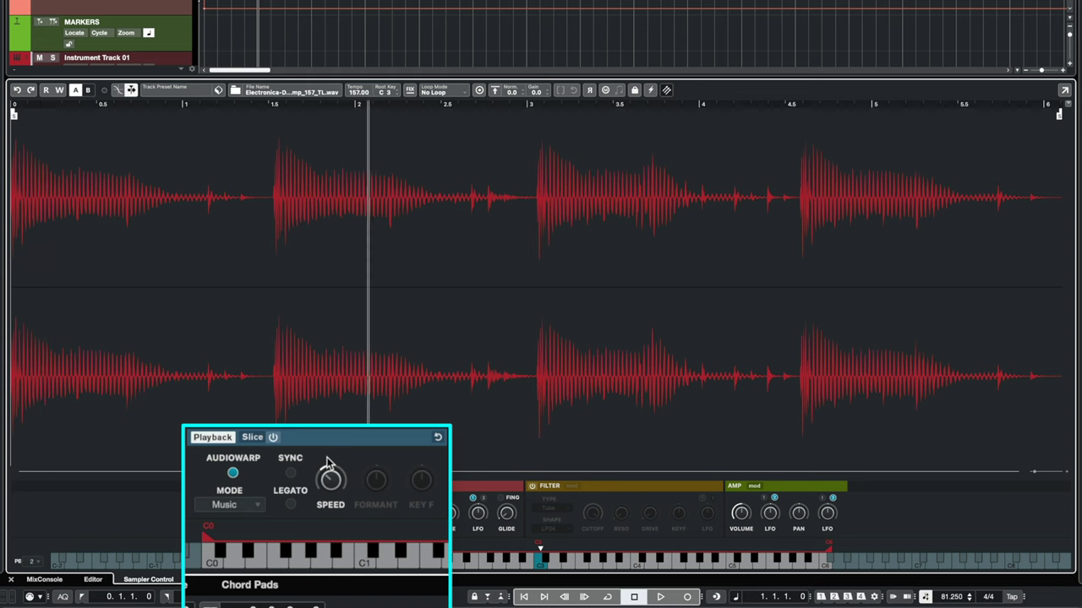
{"action": "left_click", "coordinate": [258, 512]}
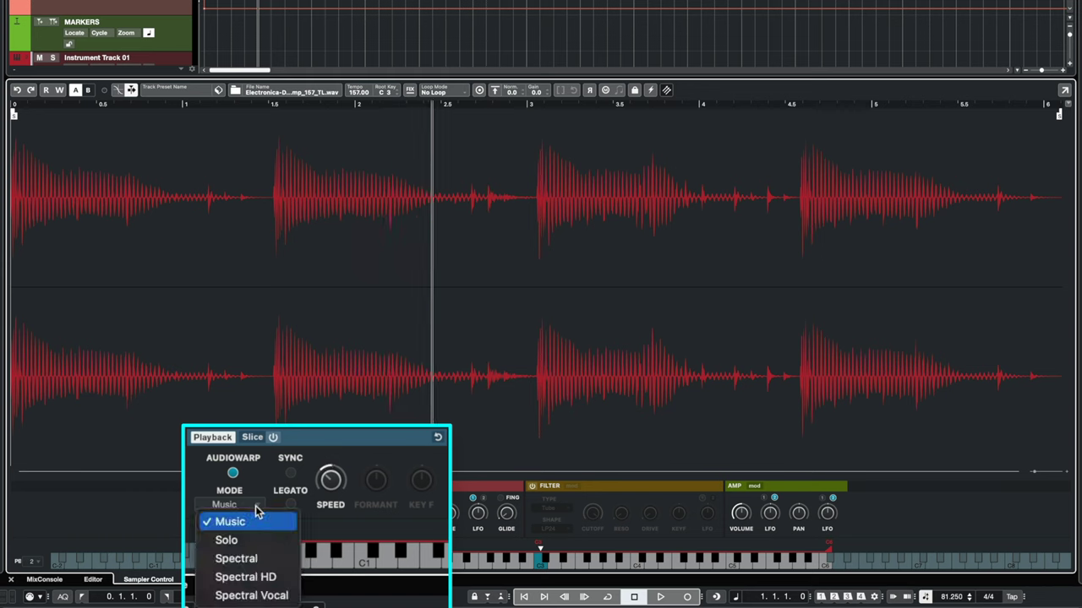
Step: Set the Electronica loop's AudioWarp mode to Spectral HD and confirm it
{"action": "left_click", "coordinate": [250, 578]}
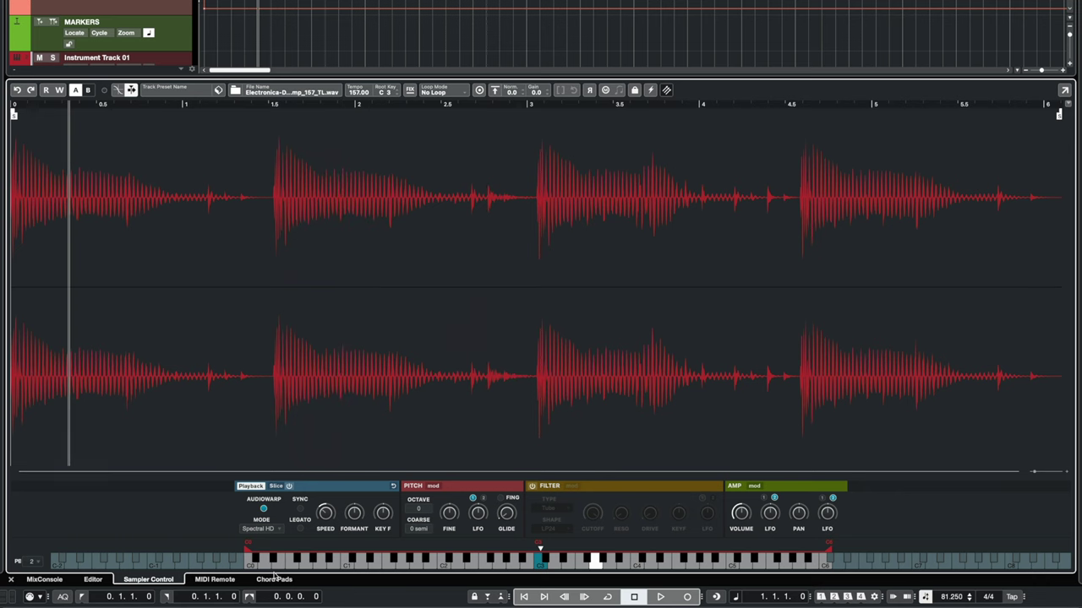
{"action": "left_click", "coordinate": [259, 529]}
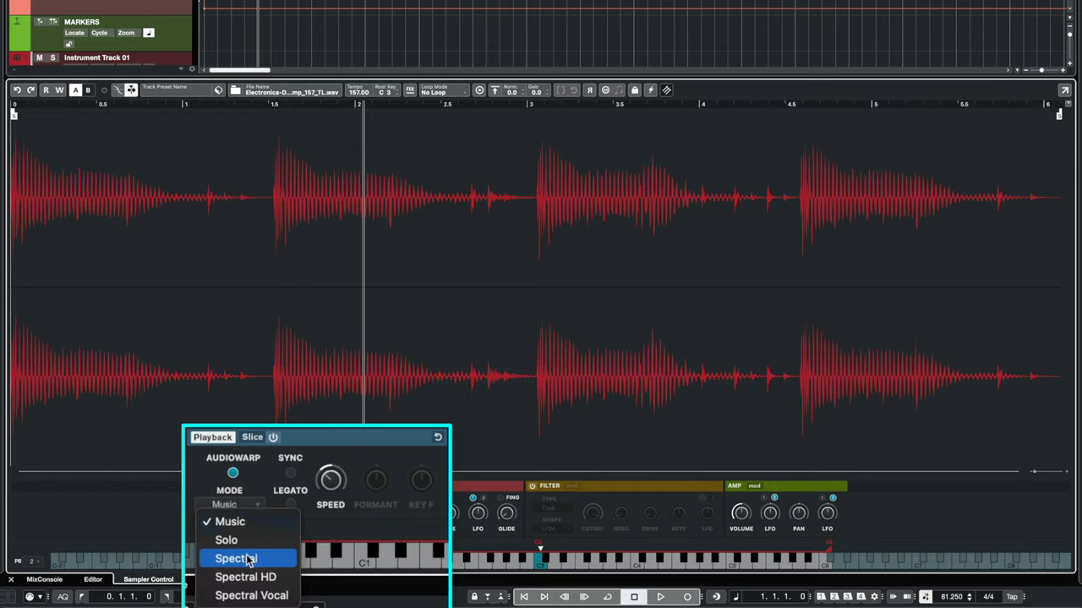
{"action": "left_click", "coordinate": [254, 578]}
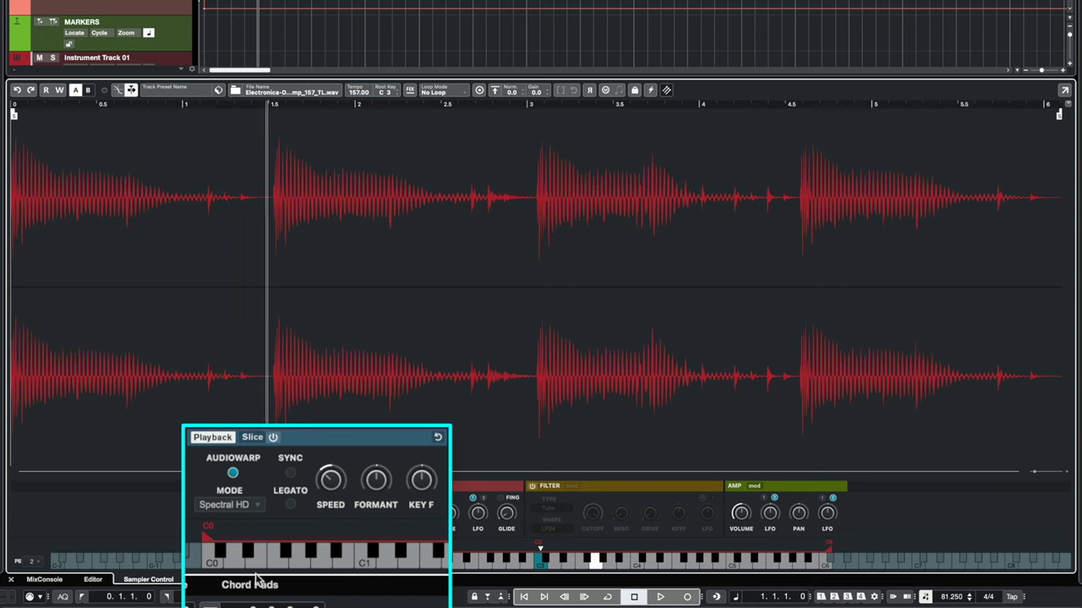
Step: Raise the drum loop's FORMANT shift from 0 % to 75 %
{"action": "mouse_move", "coordinate": [376, 480]}
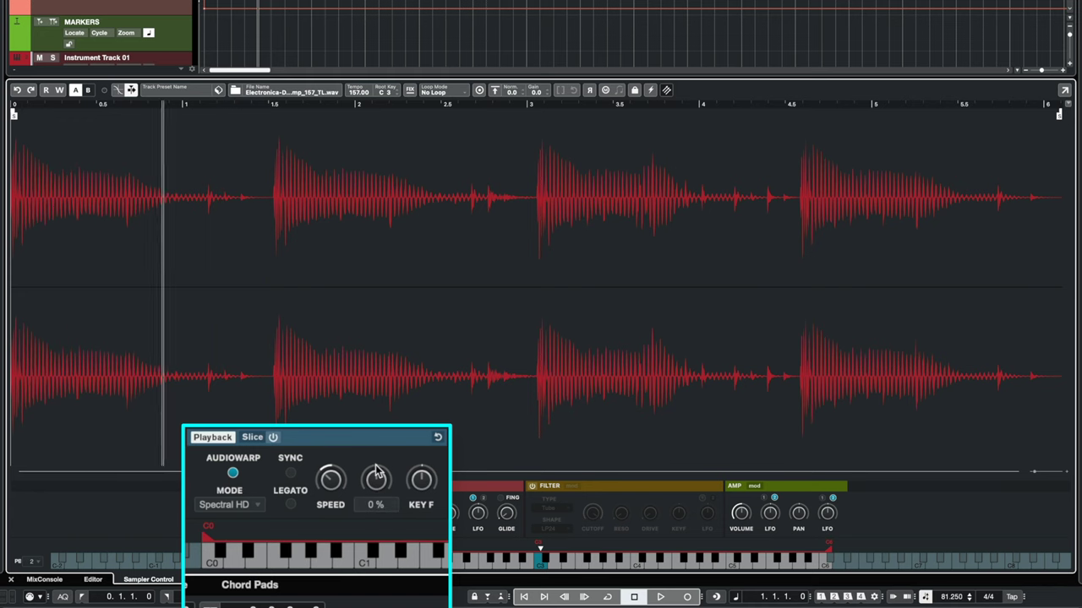
{"action": "left_click_drag", "start_coordinate": [376, 480], "coordinate": [367, 542]}
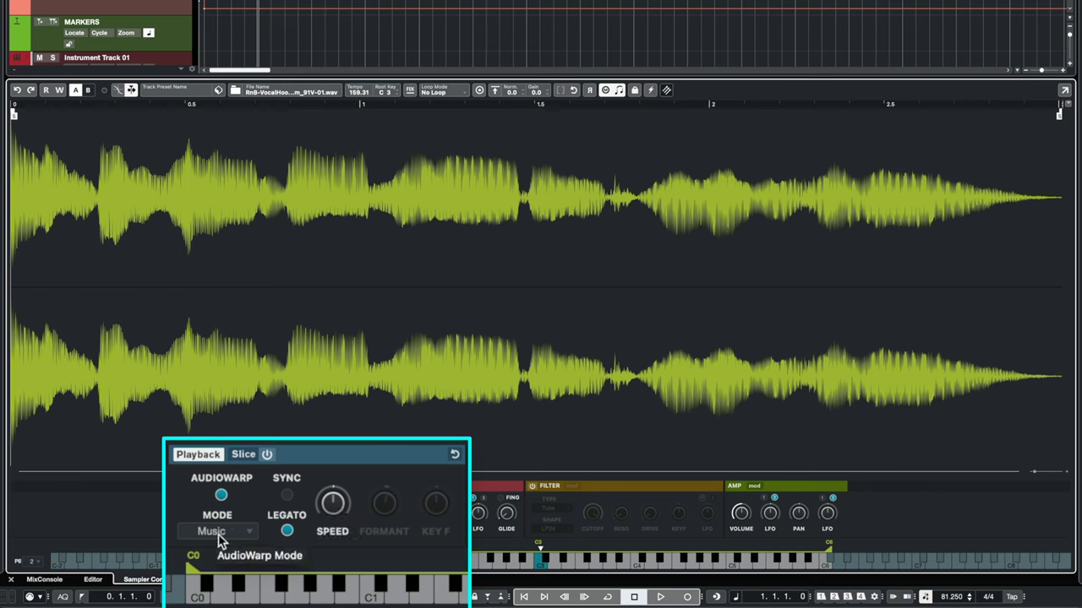
Step: Slow the RnB vocal hook's speed from 100 % to about 53 % and try the Solo warping mode
{"action": "left_click_drag", "start_coordinate": [332, 505], "coordinate": [329, 529]}
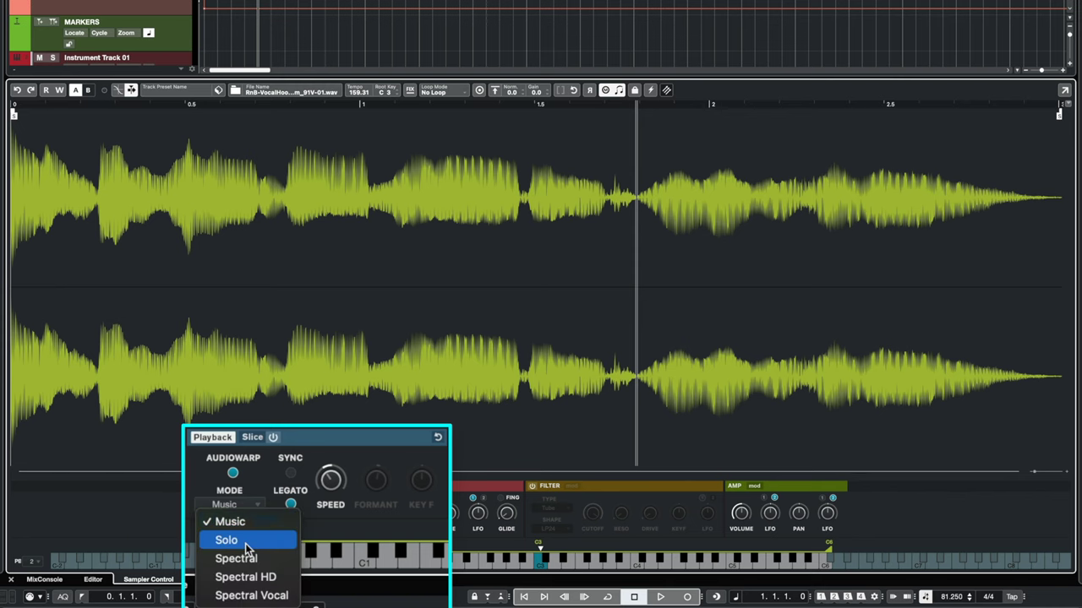
{"action": "left_click", "coordinate": [247, 545]}
Step: Switch the vocal hook's AudioWarp mode to Spectral Vocal
{"action": "left_click", "coordinate": [251, 597]}
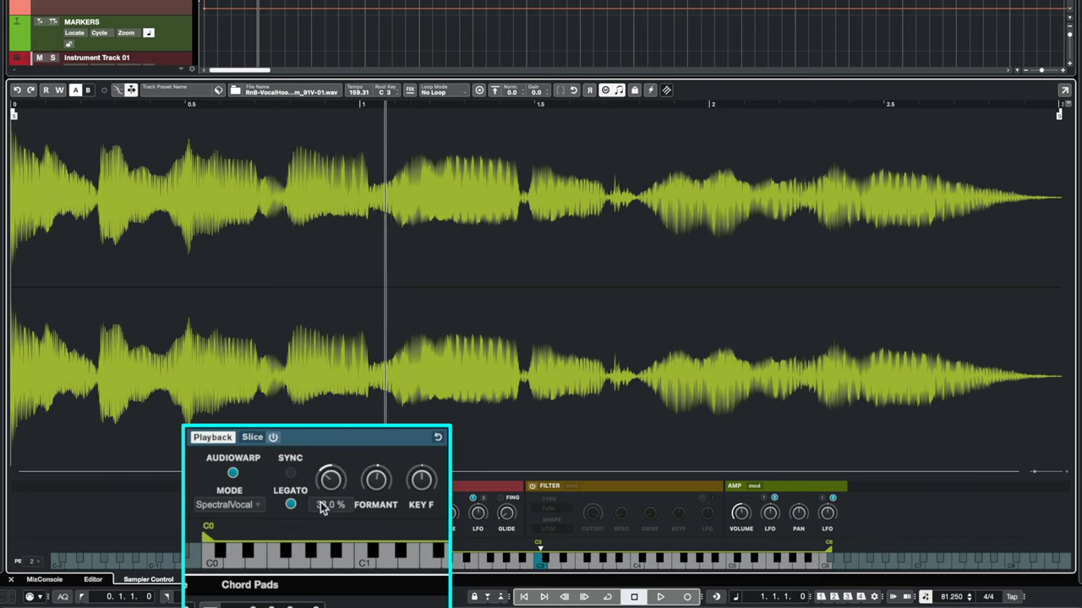
Step: Set the vocal hook's SPEED to 0 % and raise FORMANT from 6 % to 52 %
{"action": "left_click_drag", "start_coordinate": [326, 507], "coordinate": [328, 564]}
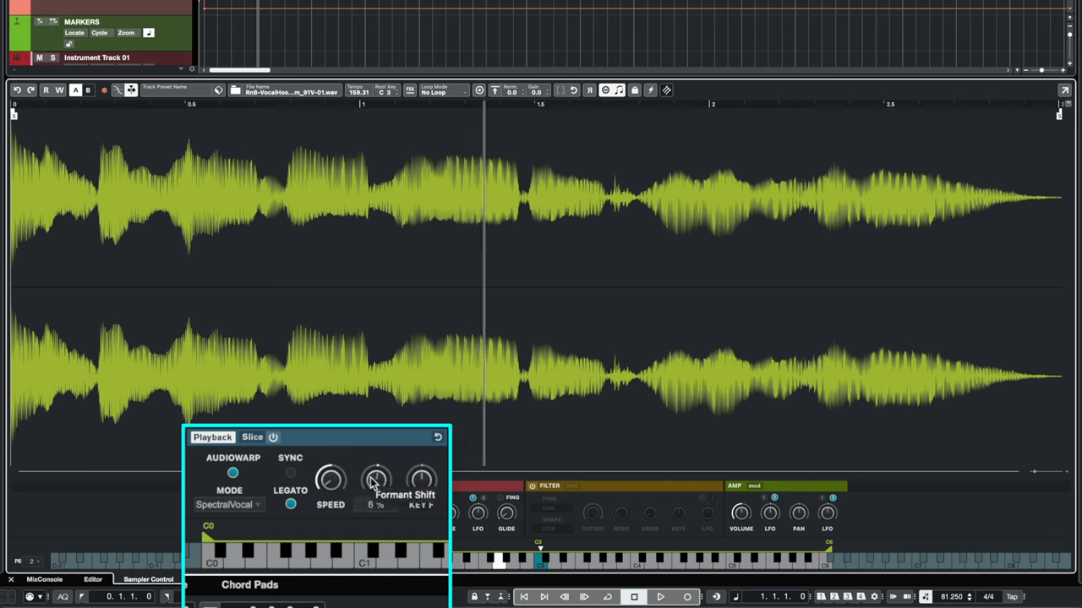
{"action": "mouse_move", "coordinate": [374, 482]}
{"action": "left_mouse_down"}
{"action": "mouse_move", "coordinate": [379, 447]}
{"action": "mouse_move", "coordinate": [381, 563]}
{"action": "mouse_move", "coordinate": [377, 469]}
{"action": "left_mouse_up"}
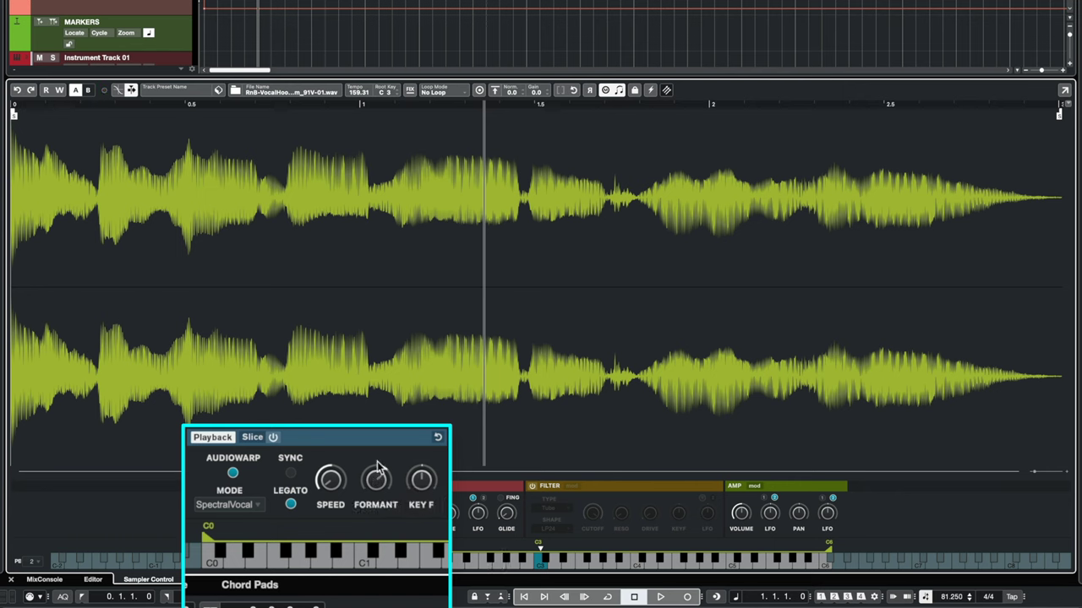